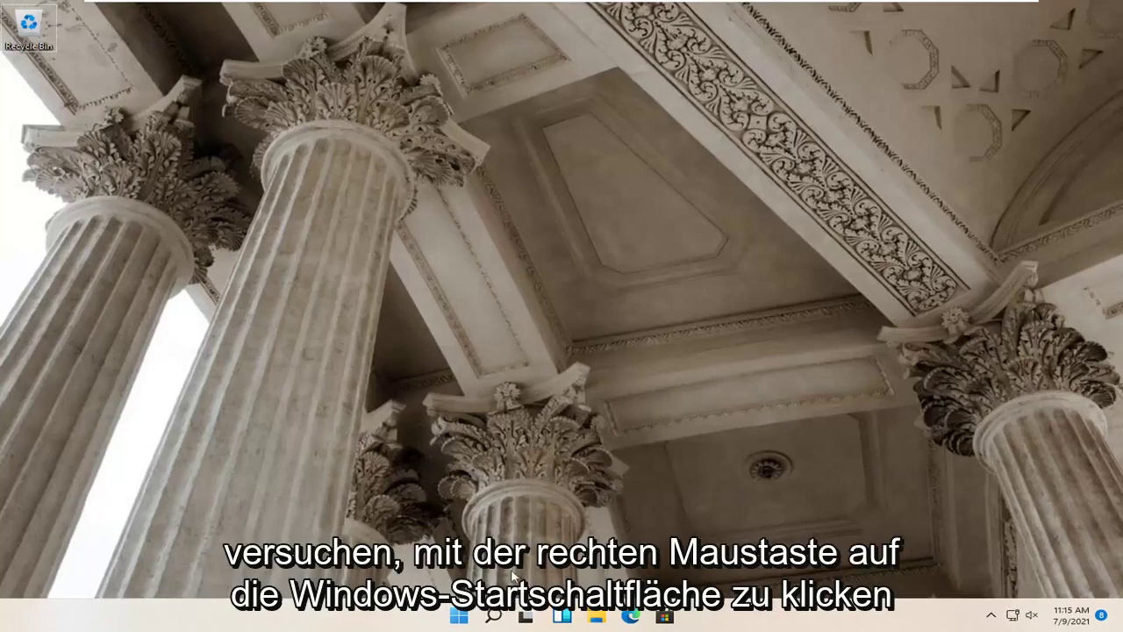
Step: Reach the Other troubleshooters list under System > Troubleshoot and scroll down to Bluetooth
right_click(453, 620)
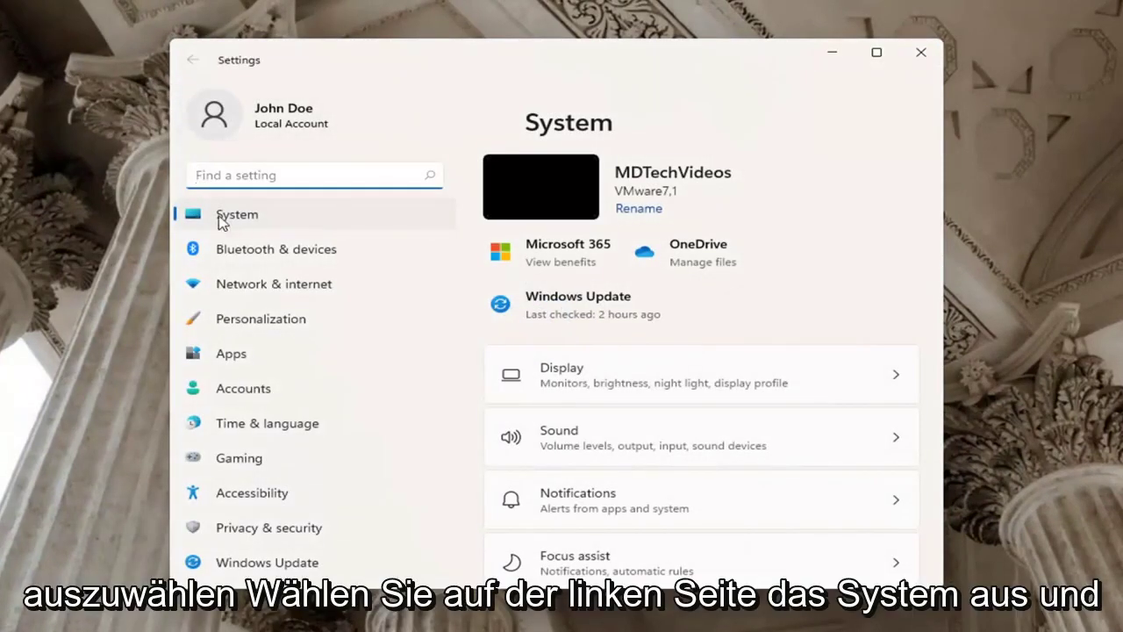
click(211, 224)
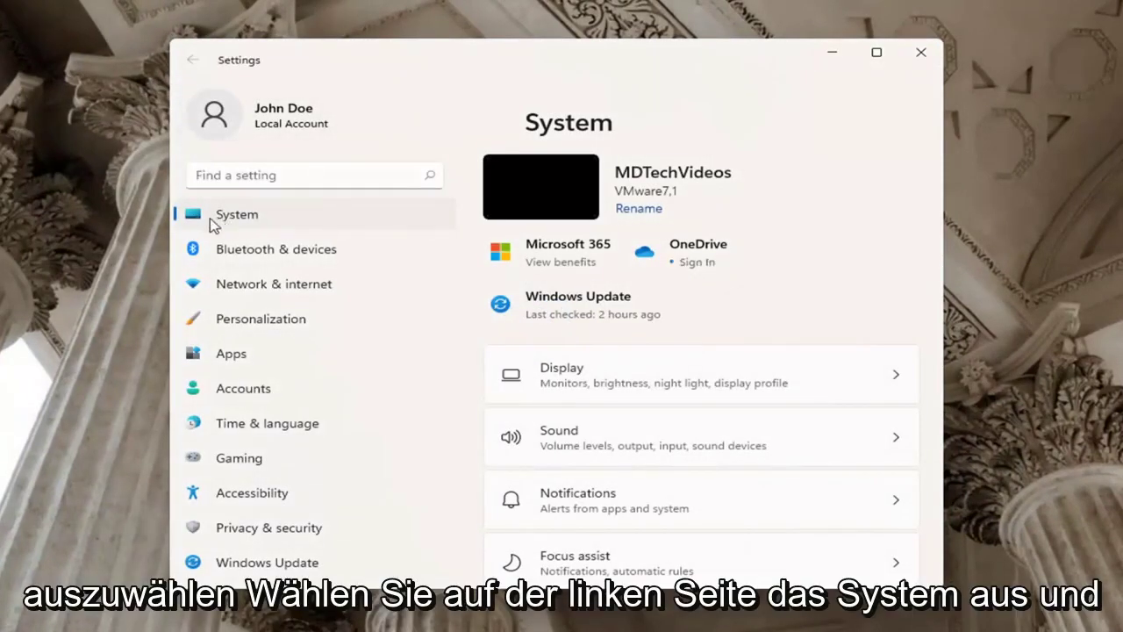
scroll(588, 429, down, 5)
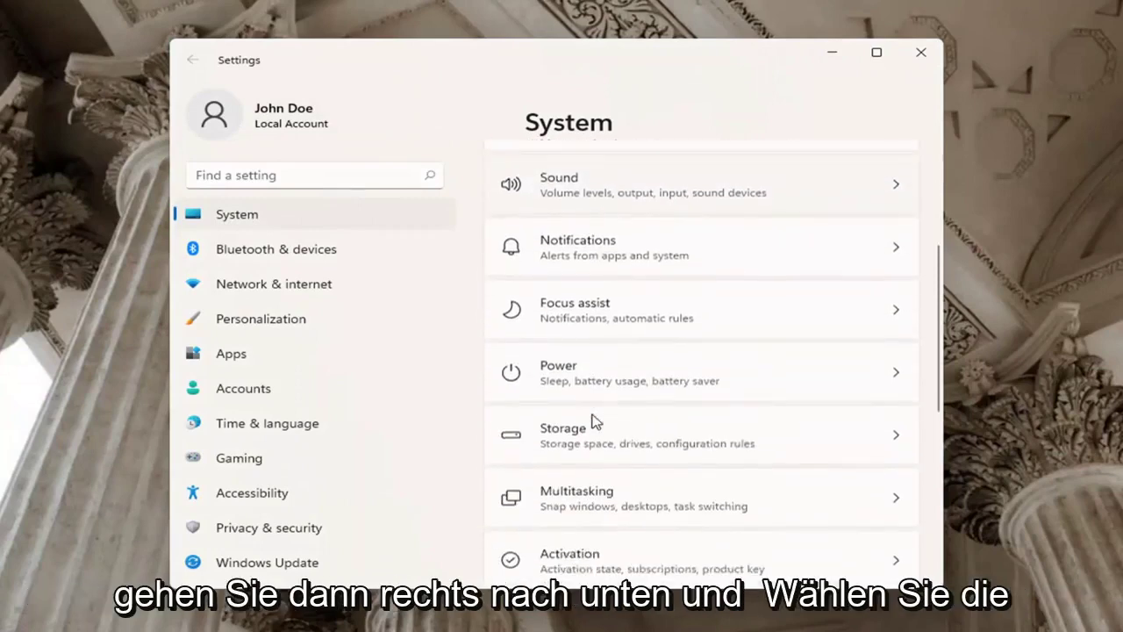
click(579, 477)
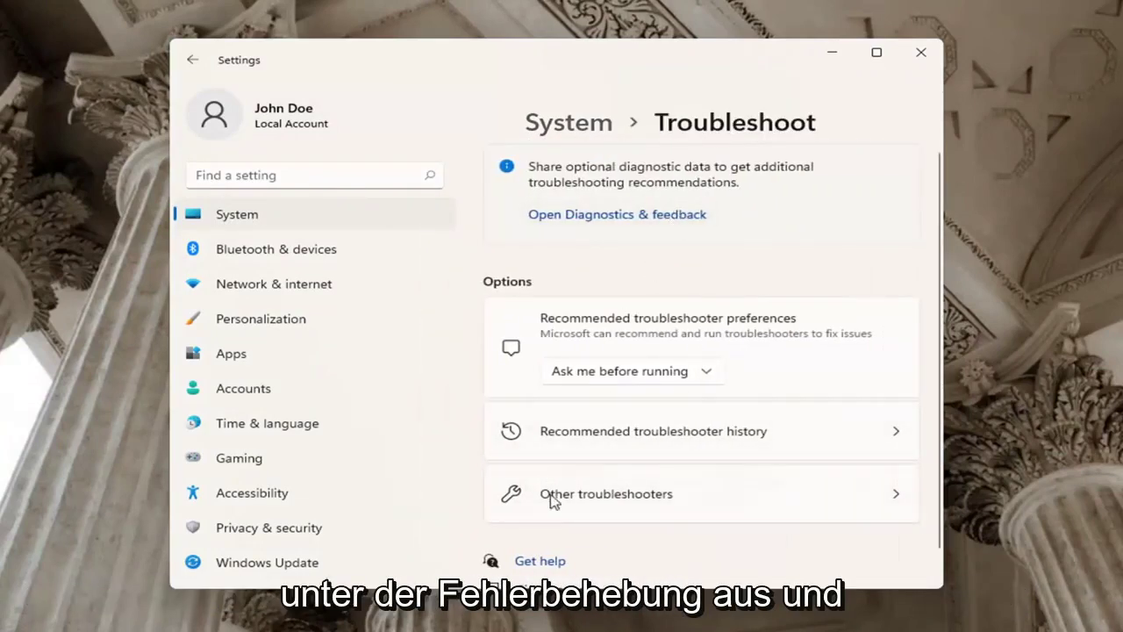
click(623, 502)
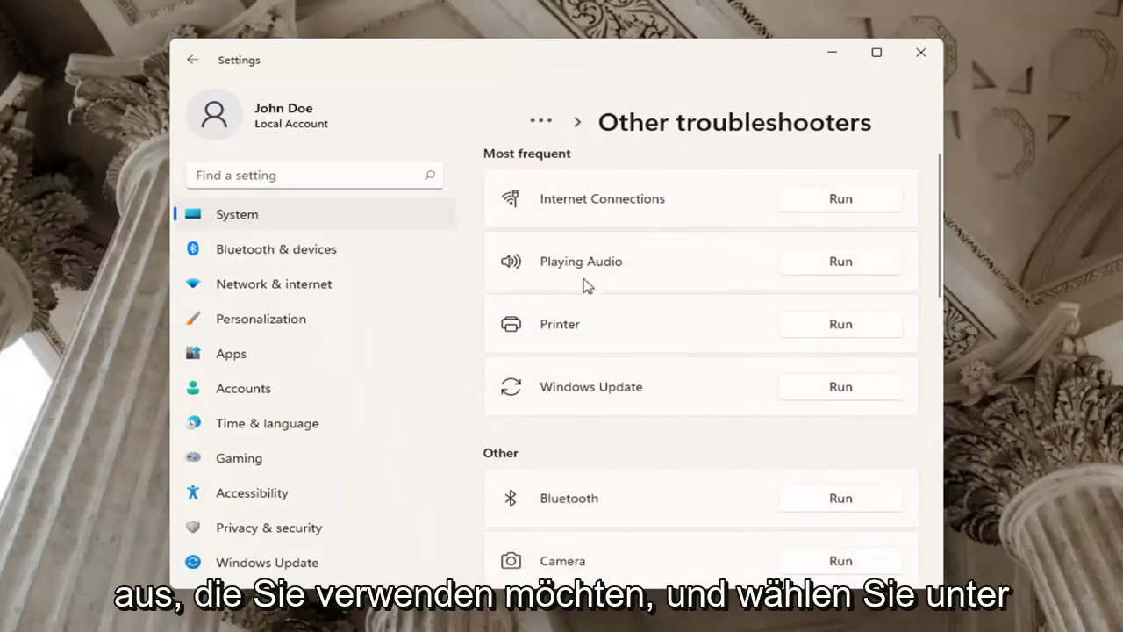
scroll(658, 424, down, 1)
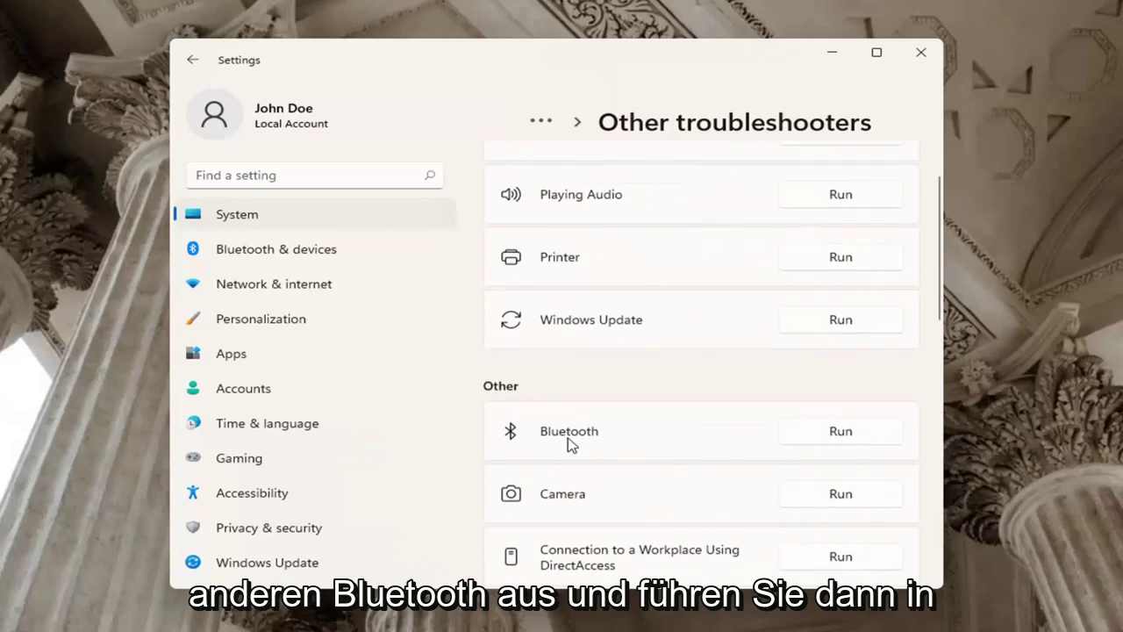
Step: Run the Bluetooth troubleshooter and continue past its 'Device does not have Bluetooth' finding
click(836, 436)
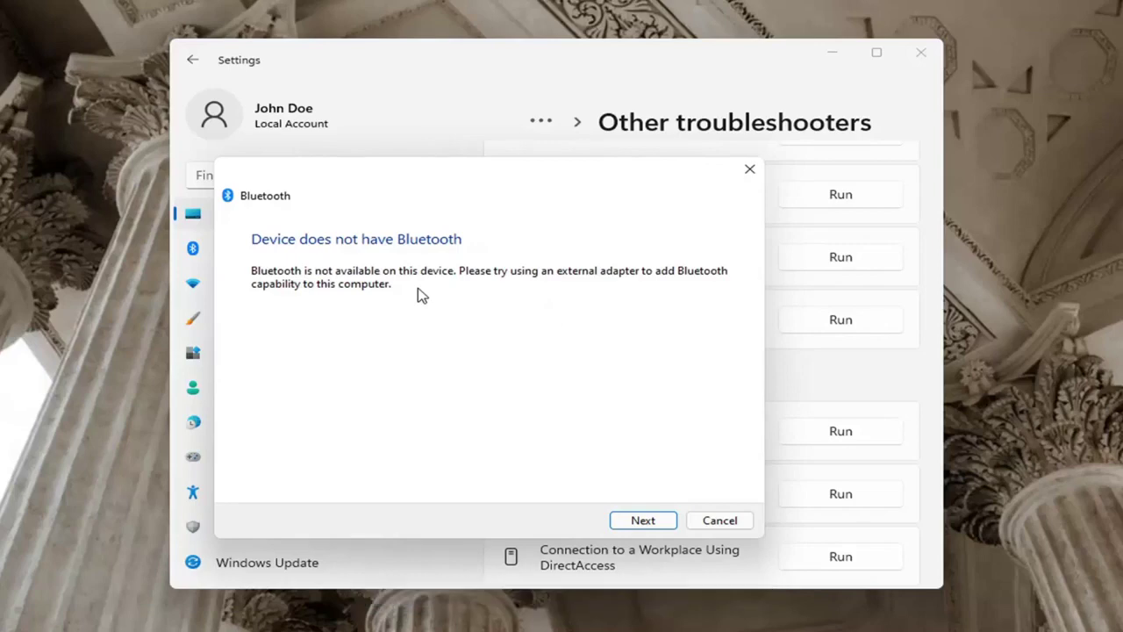
click(644, 521)
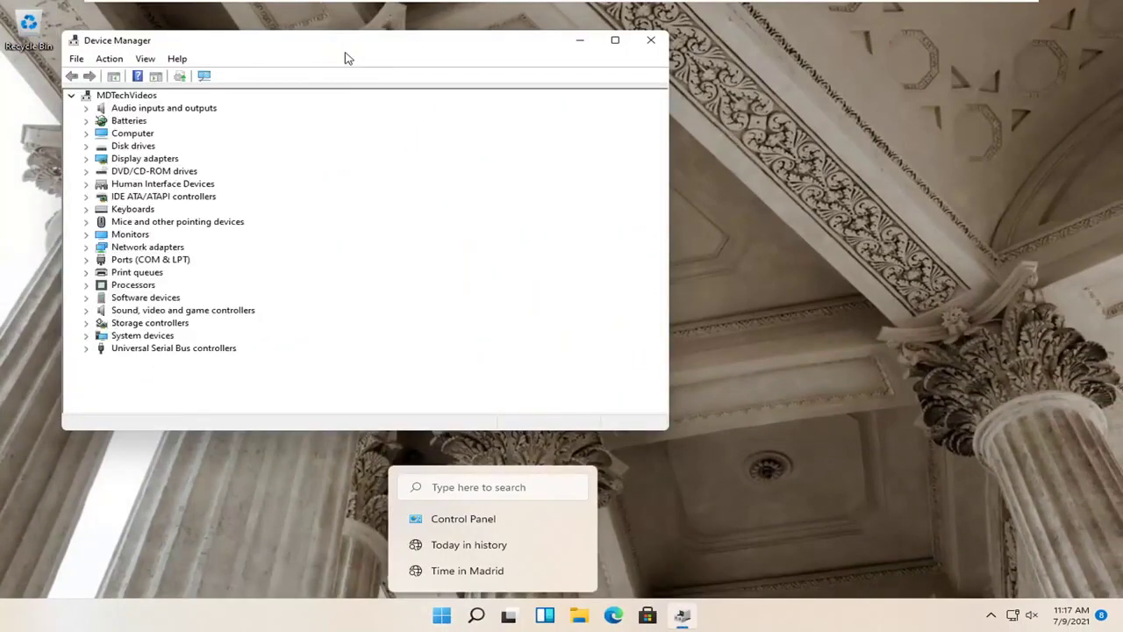
Step: Expand Batteries, view the Microsoft AC Adapter's actions, then collapse it and close Device Manager
drag(346, 55, 533, 55)
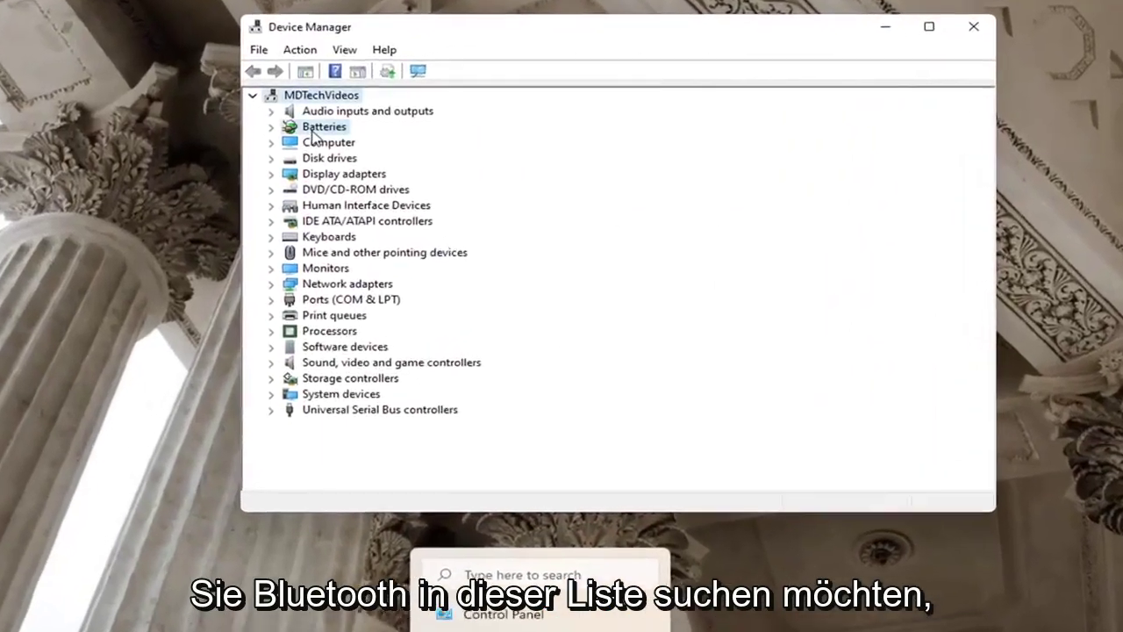
double_click(293, 129)
click(360, 144)
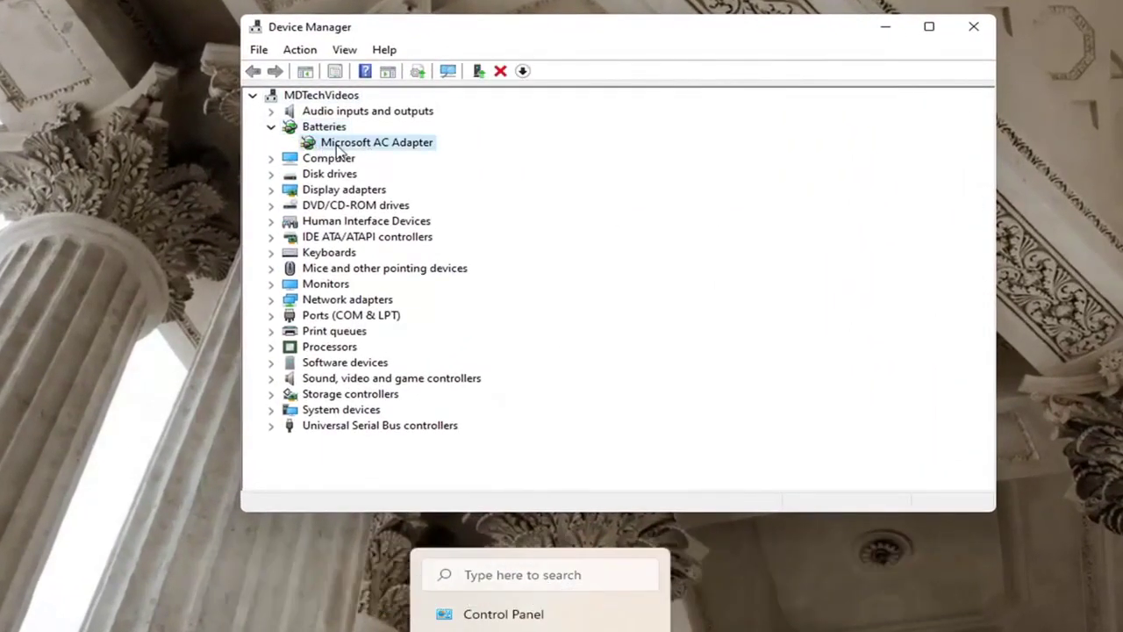
right_click(341, 149)
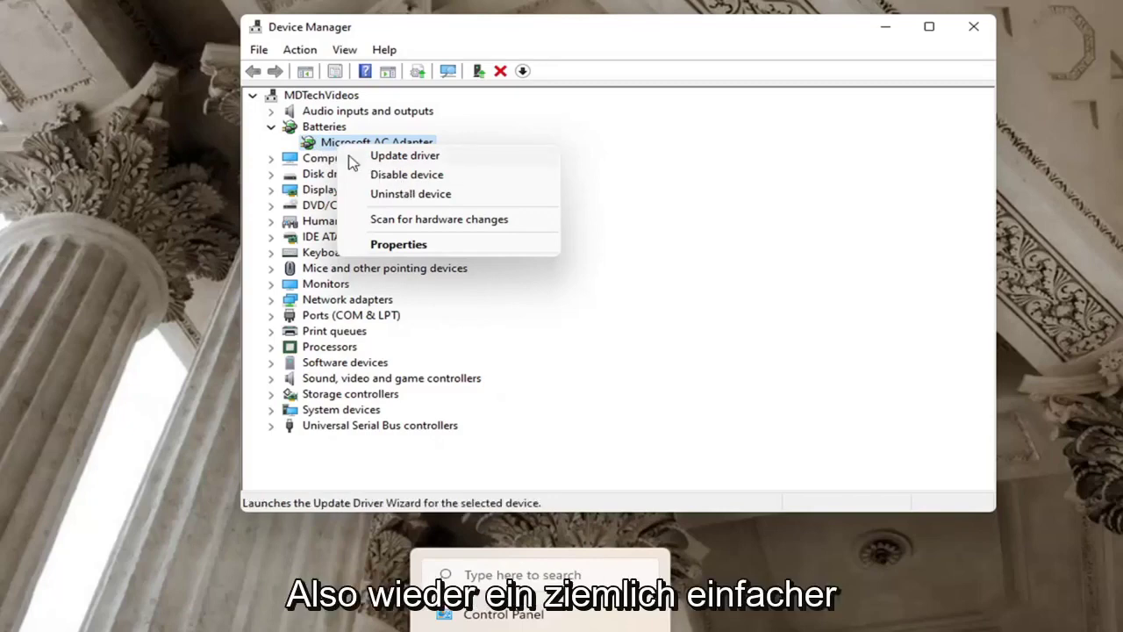
key(Escape)
click(270, 128)
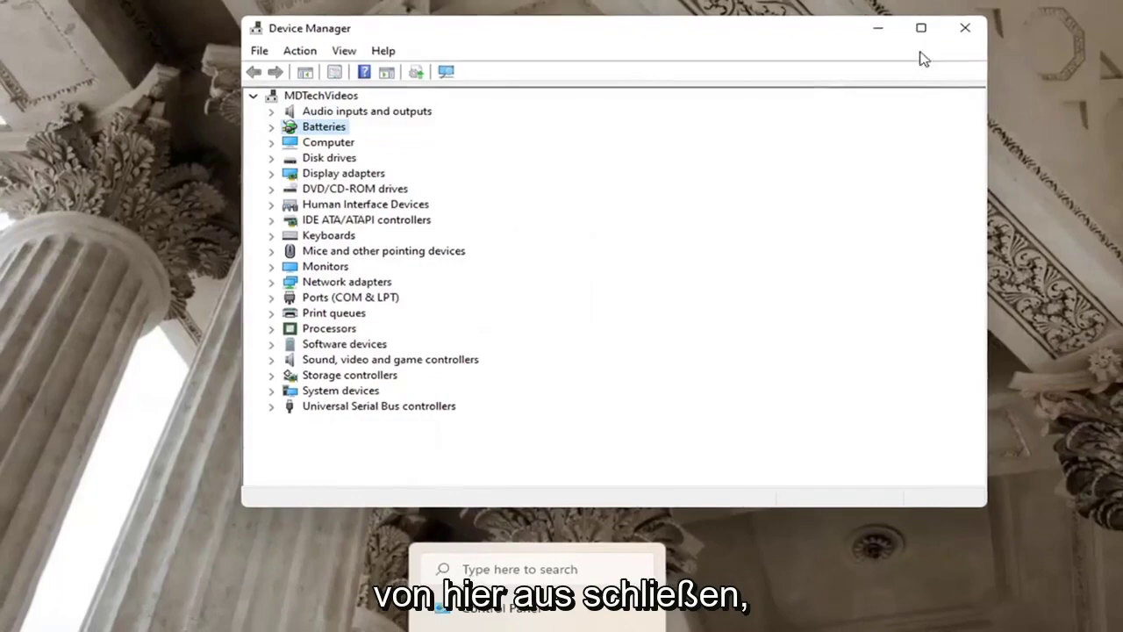
click(973, 27)
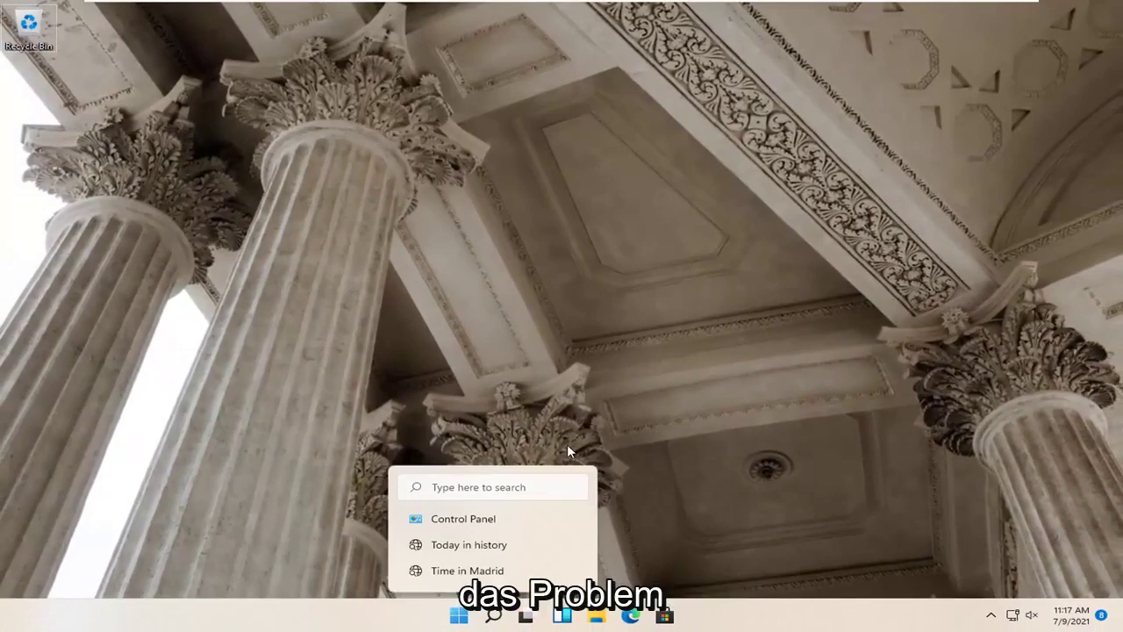
Step: Open Windows Settings from the Start menu and go to Bluetooth & devices
click(459, 617)
click(459, 617)
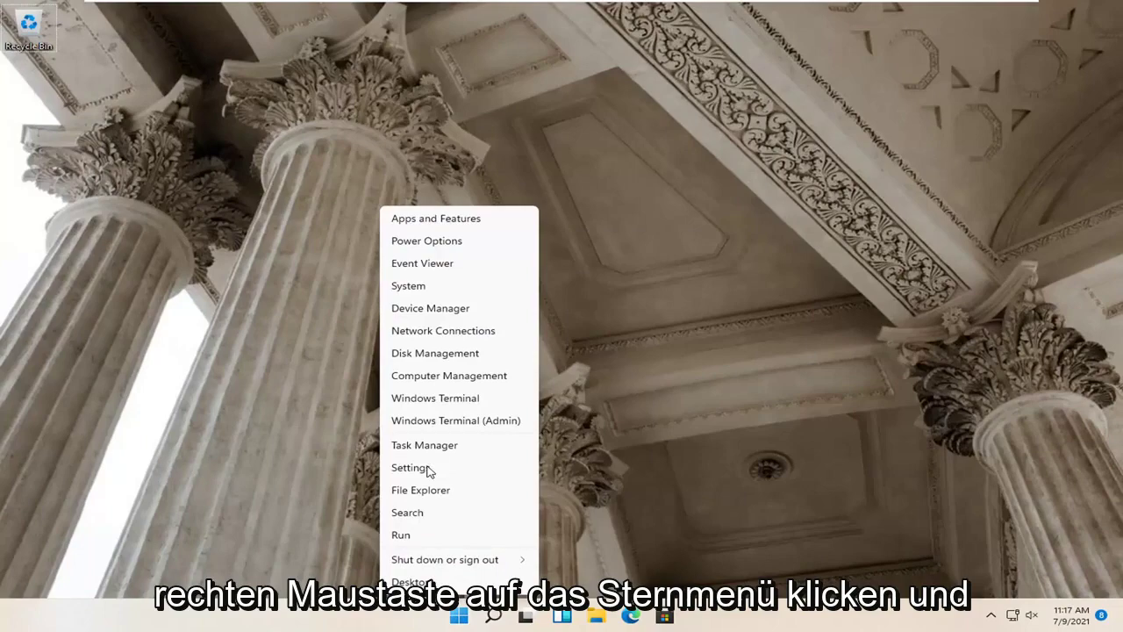
click(422, 468)
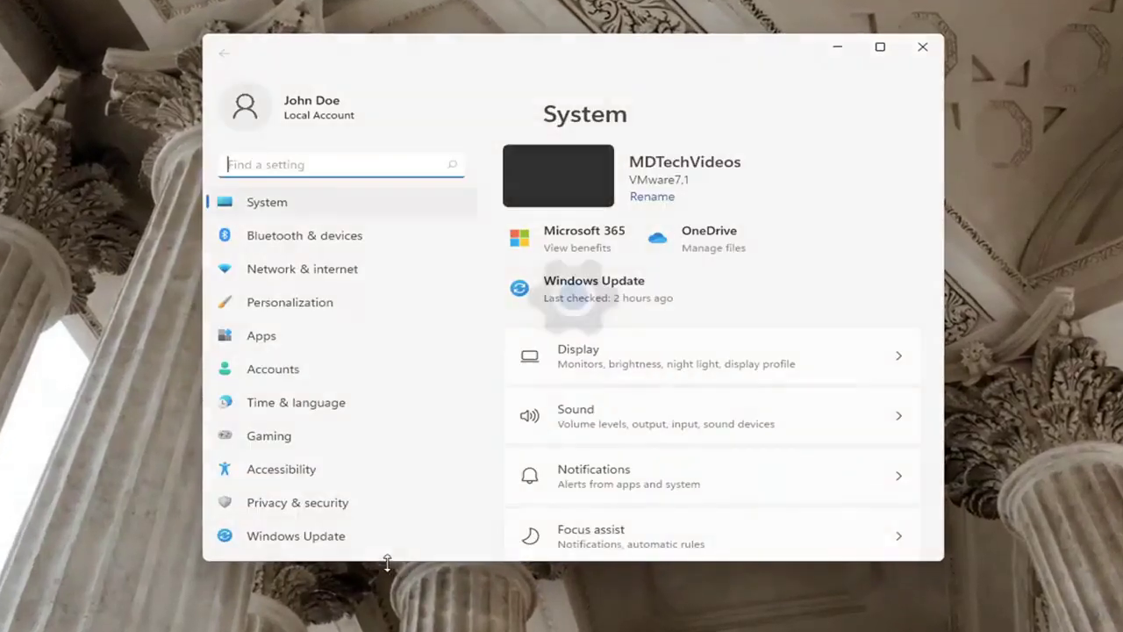
click(279, 237)
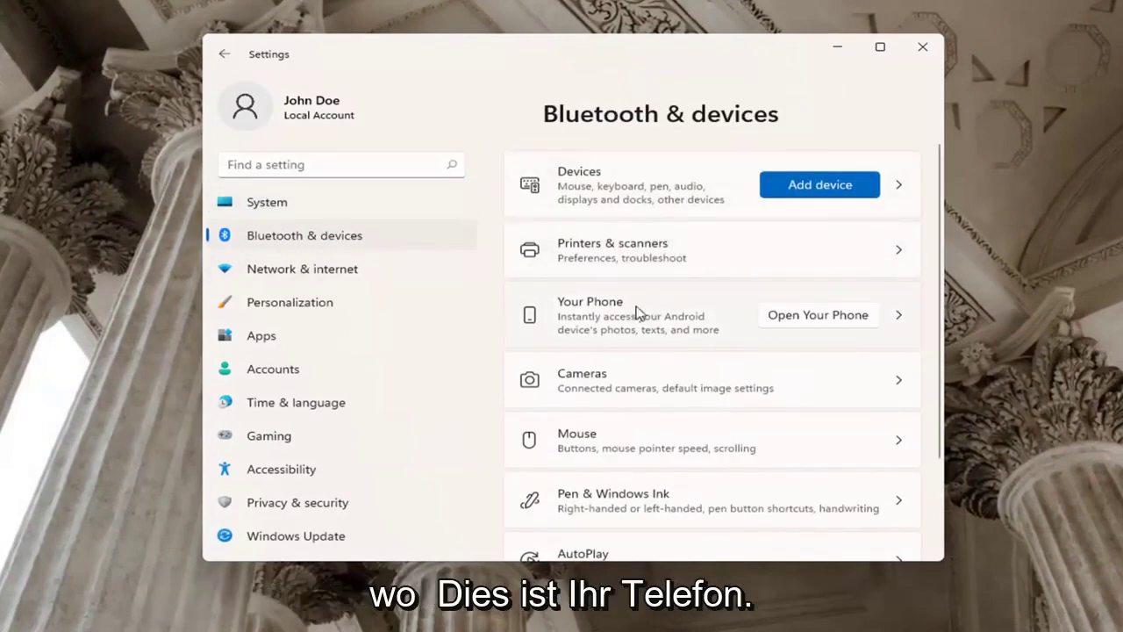
Step: Add a new device, choosing Bluetooth as the device type to pair
scroll(677, 315, down, 2)
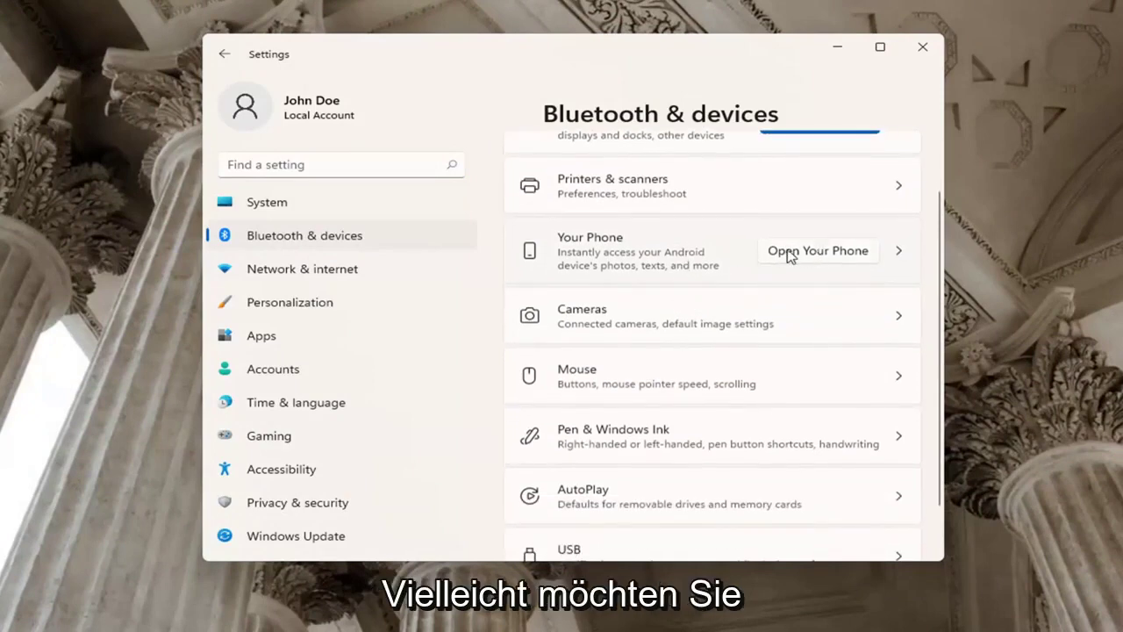
scroll(793, 254, down, 2)
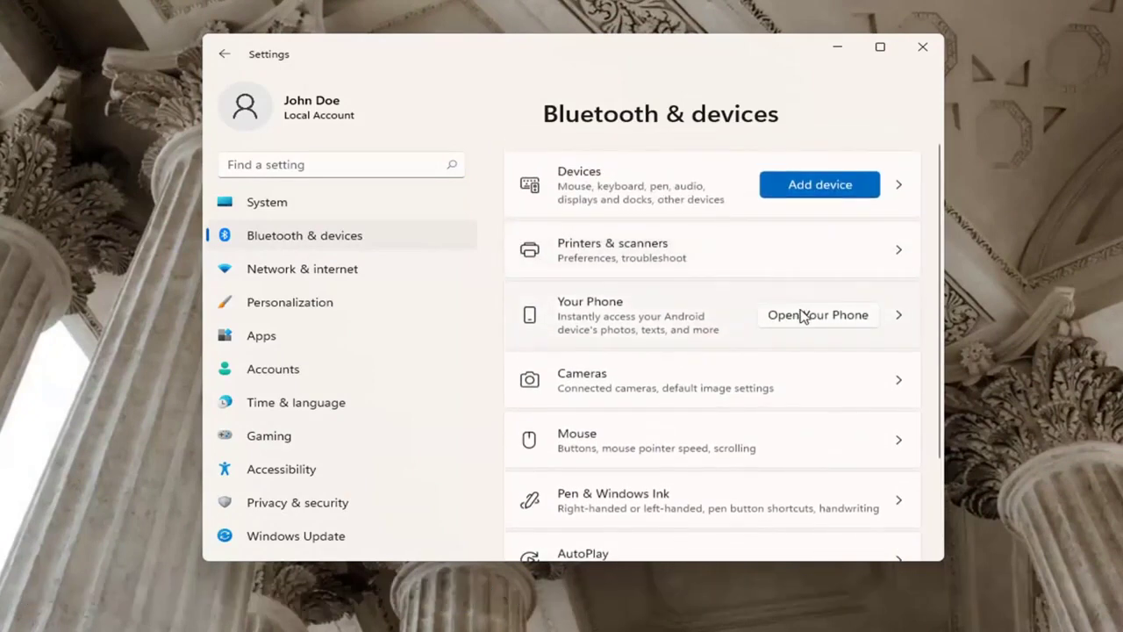
click(803, 185)
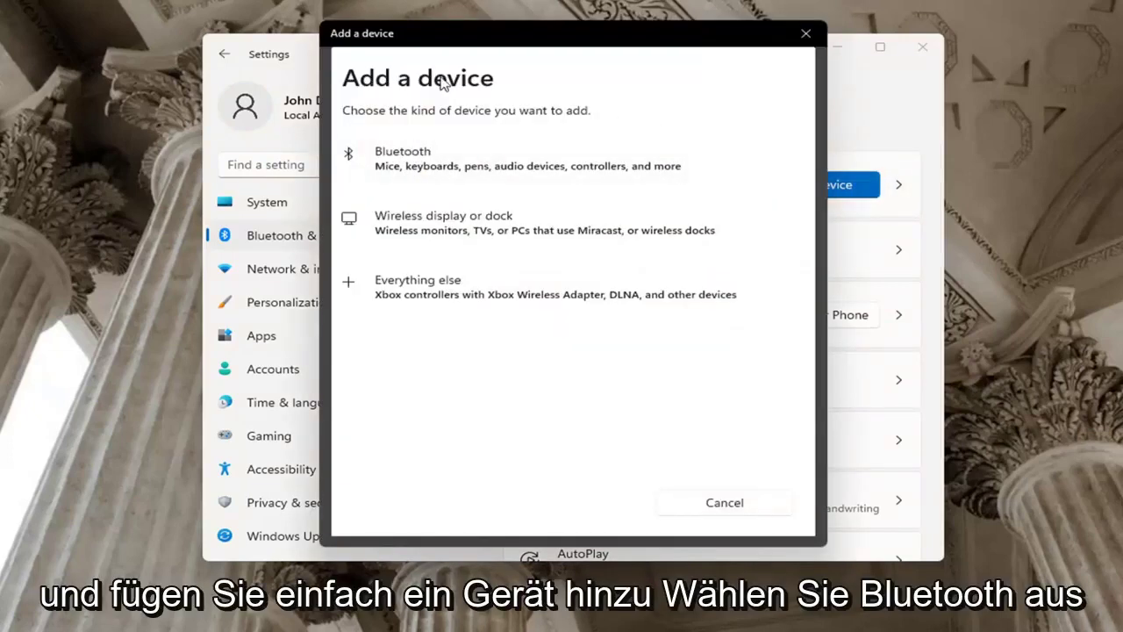
click(456, 173)
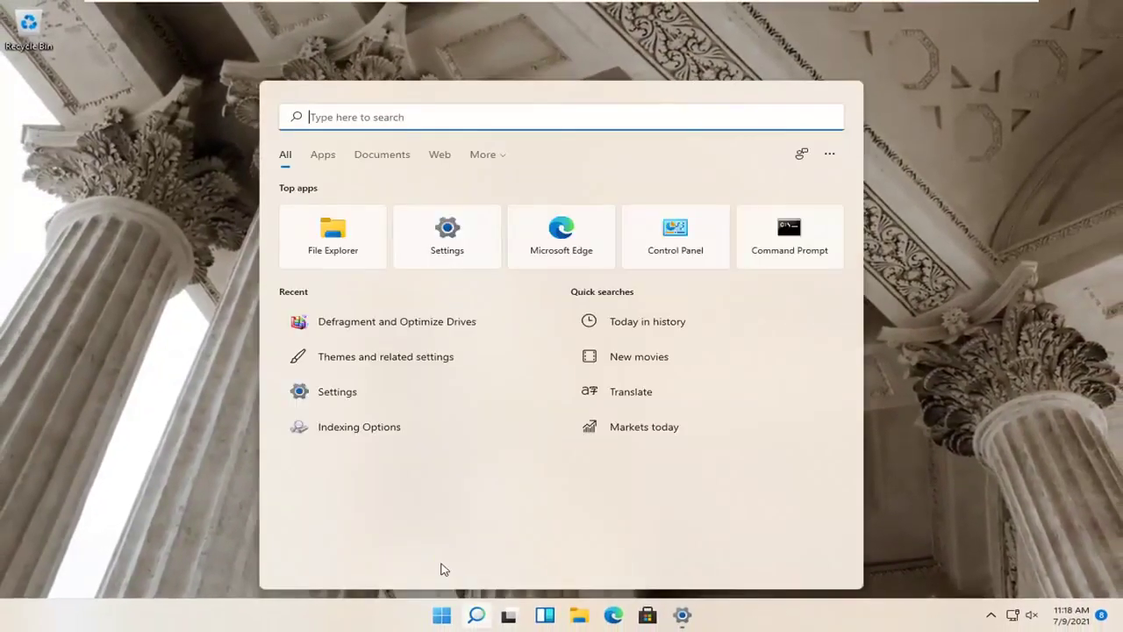
Step: Open Control Panel in Category view and go to Network and Internet > Network and Sharing Center
text(control panel)
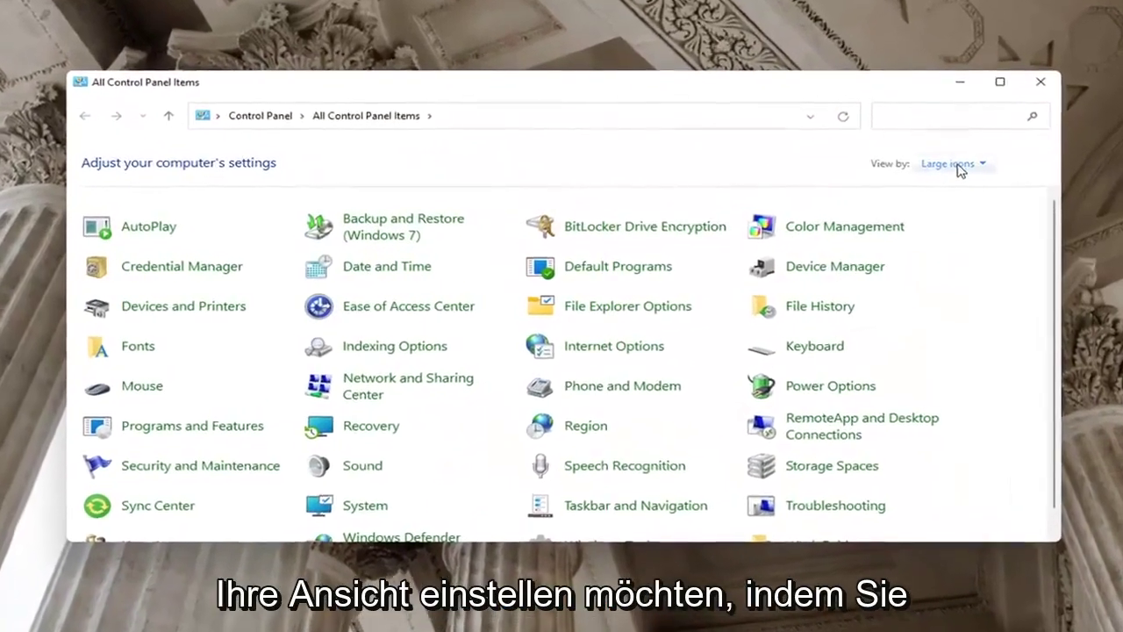
click(956, 167)
click(950, 182)
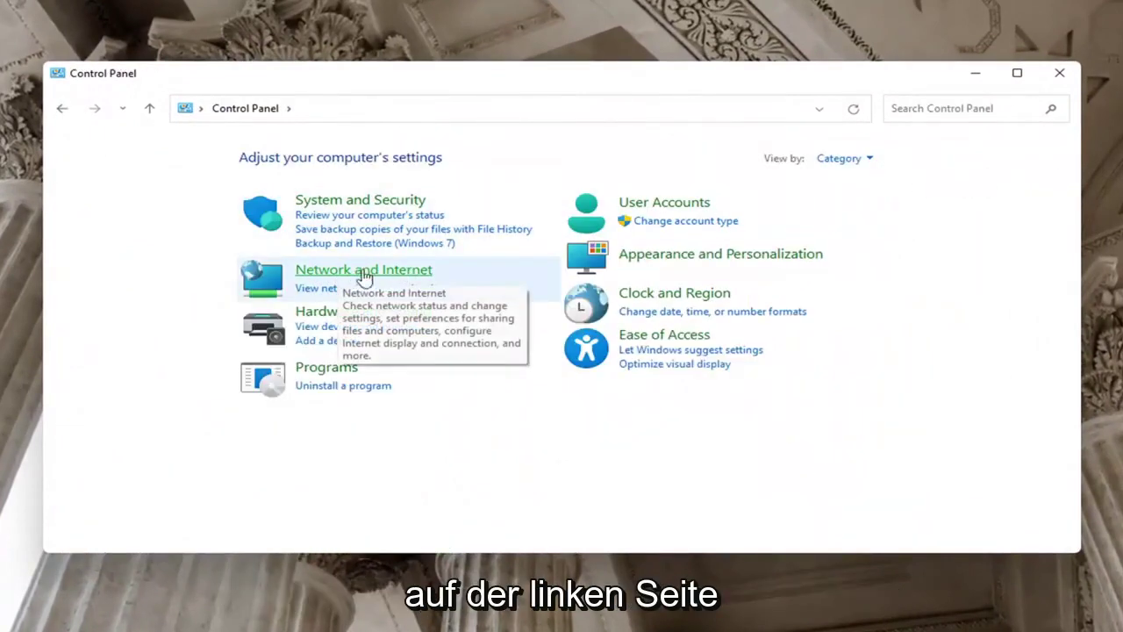
click(405, 275)
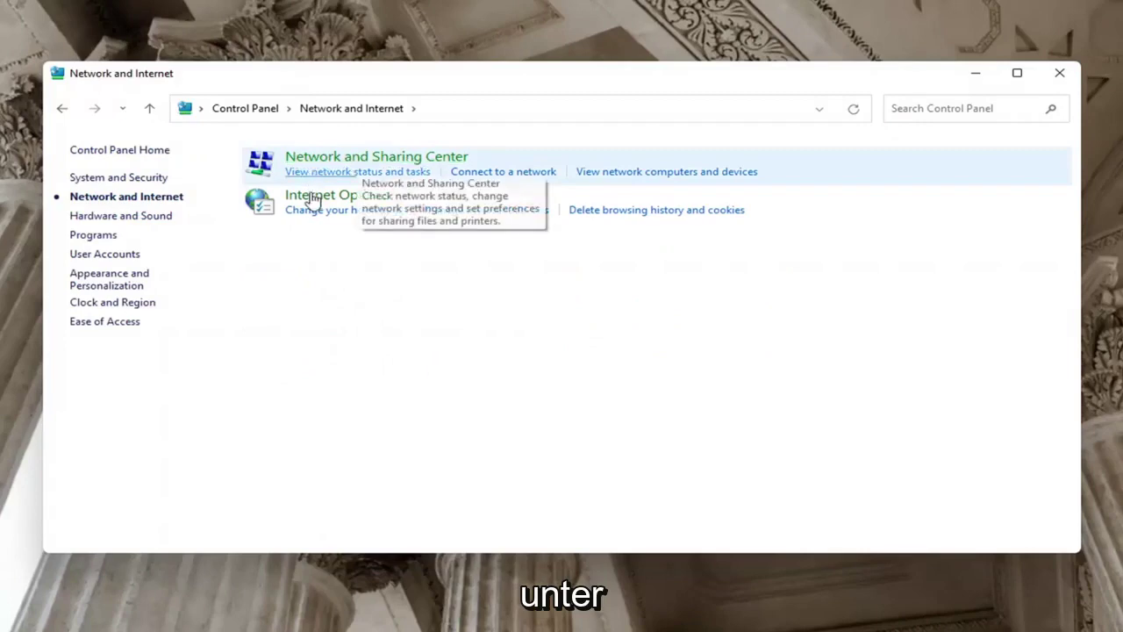
click(418, 157)
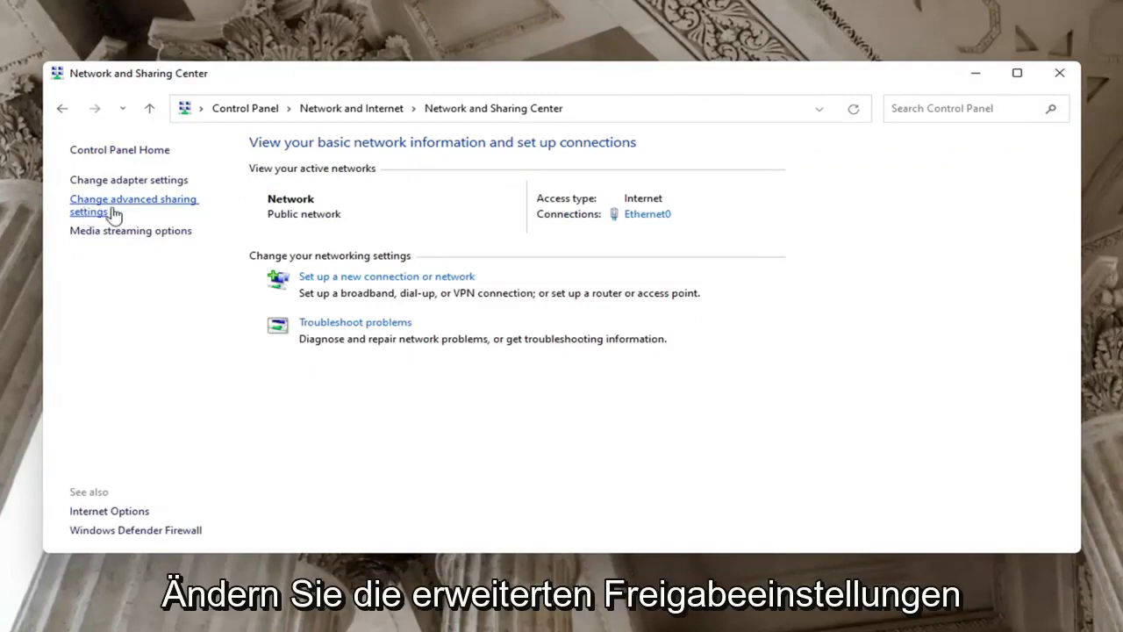
Step: In Advanced sharing settings, keep public discovery off, enable Private file and printer sharing, and save
click(108, 212)
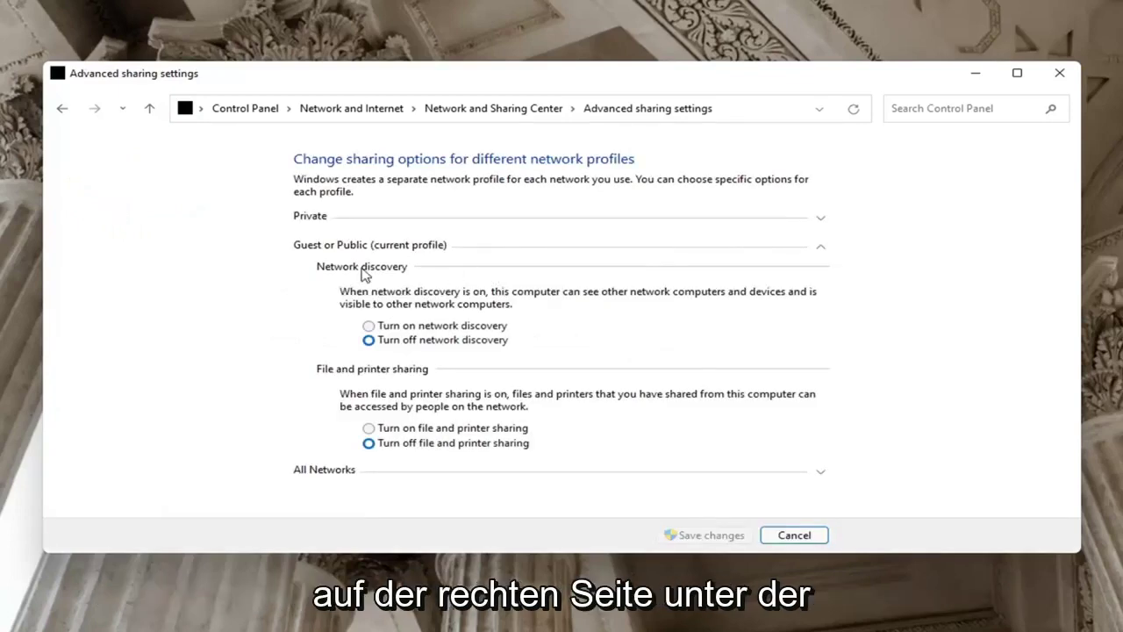
click(368, 328)
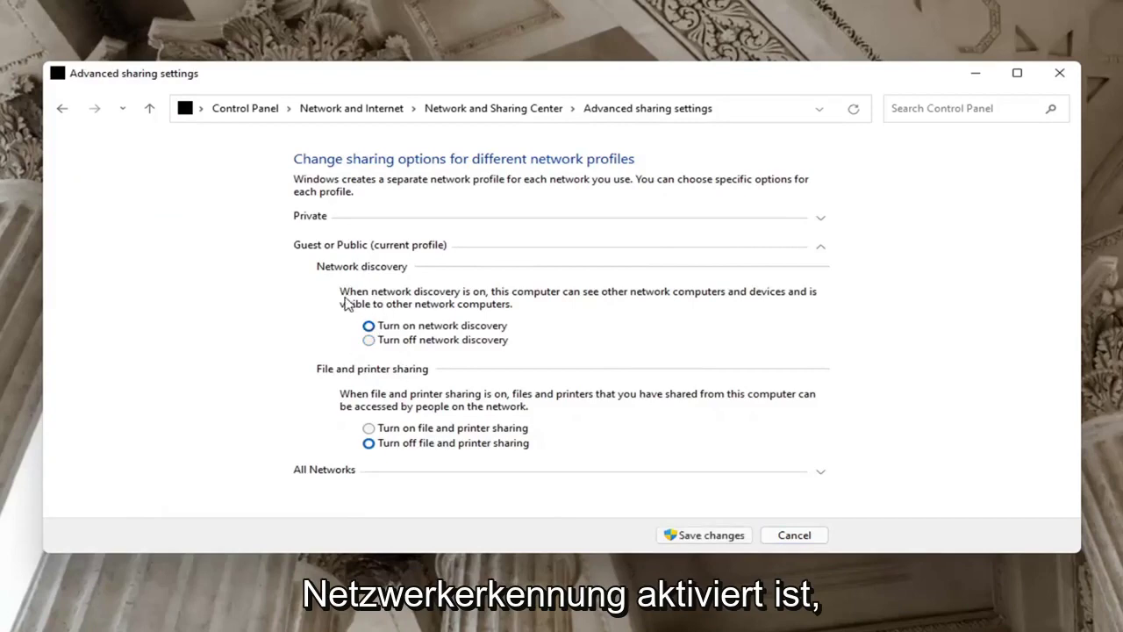
click(367, 341)
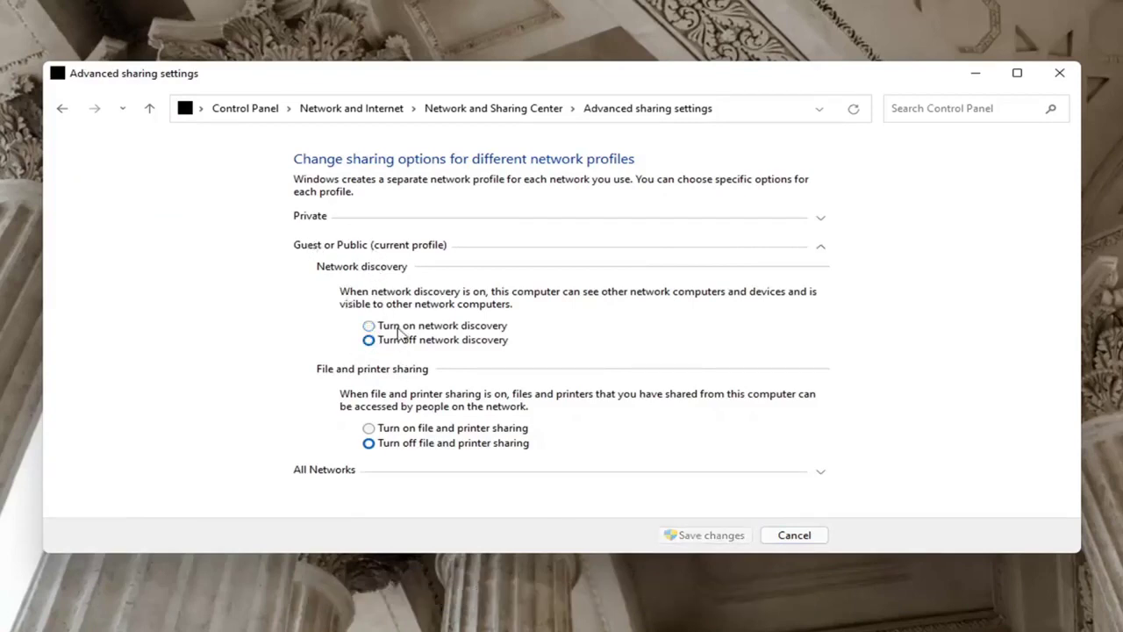
click(376, 220)
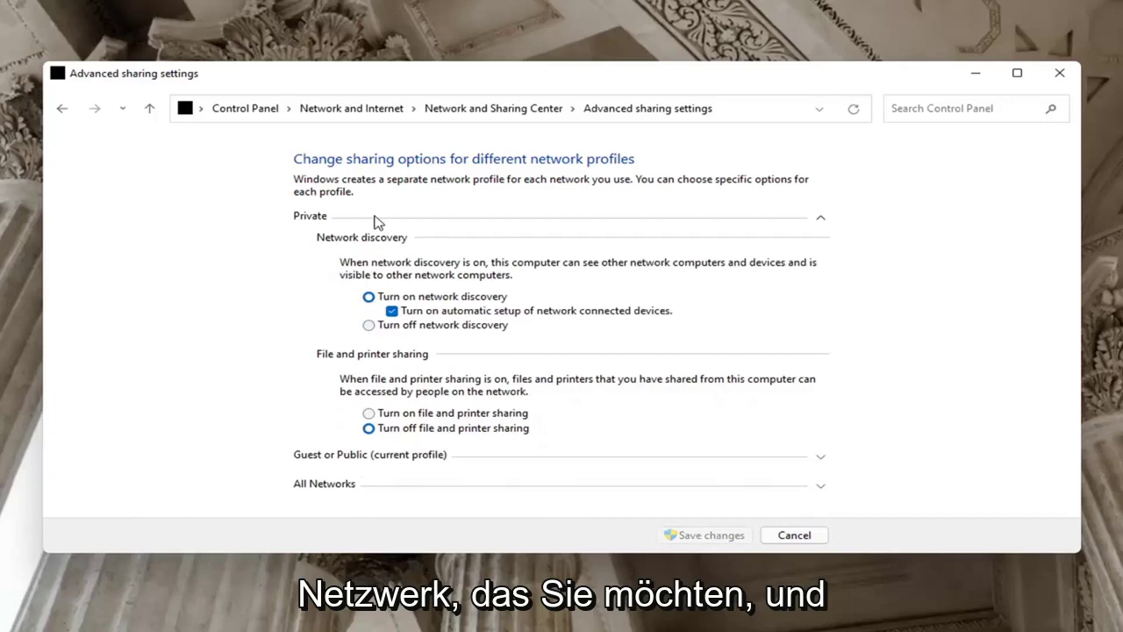
click(368, 413)
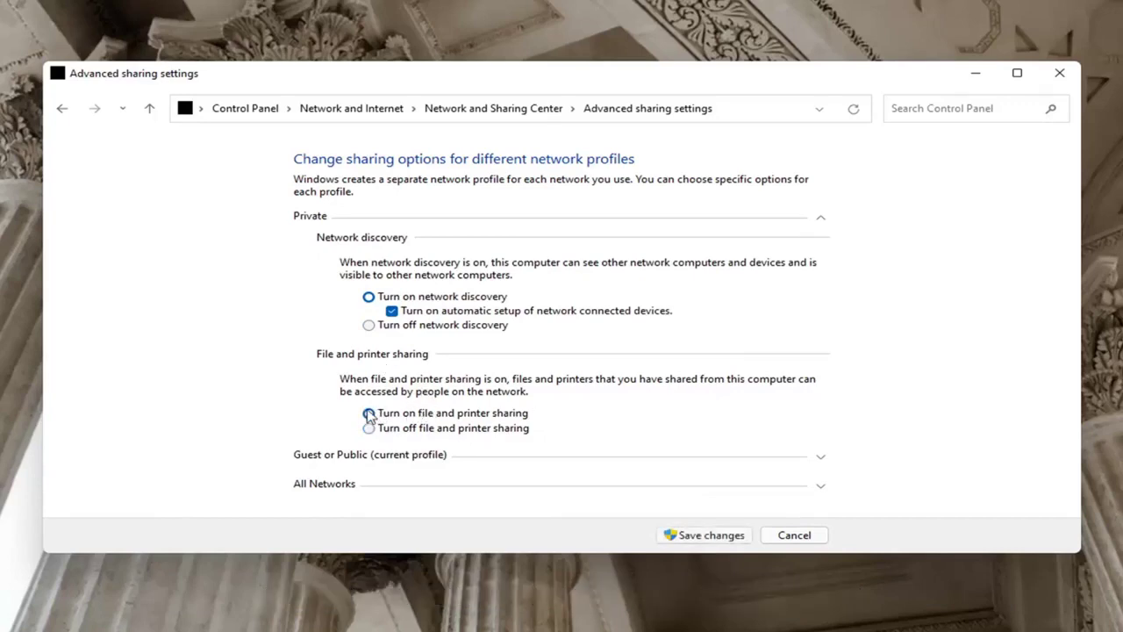
click(698, 535)
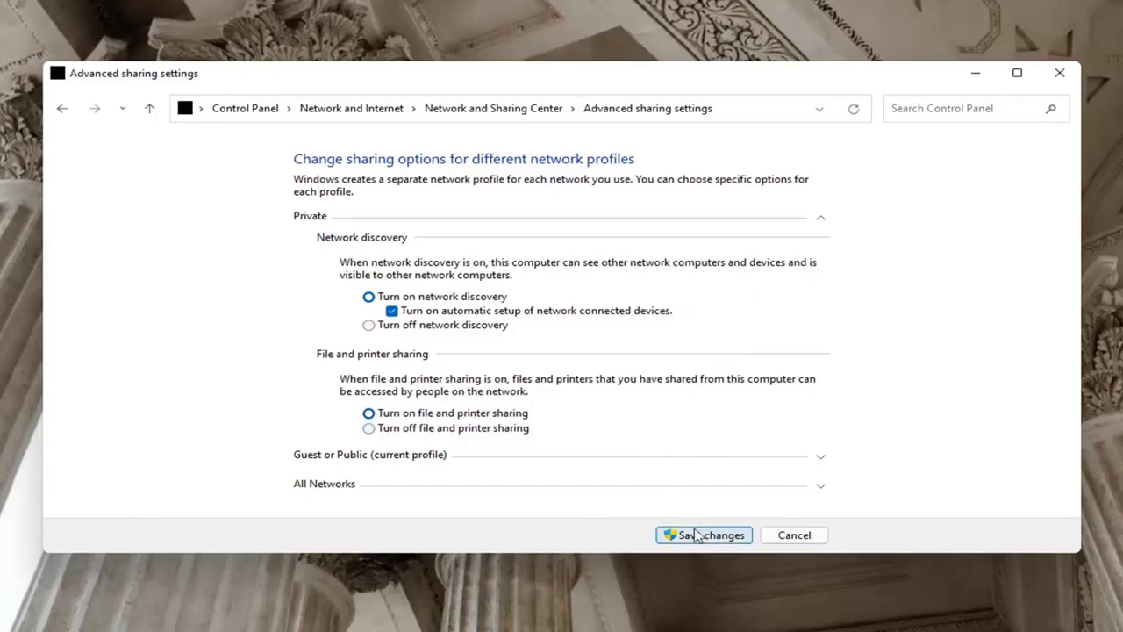